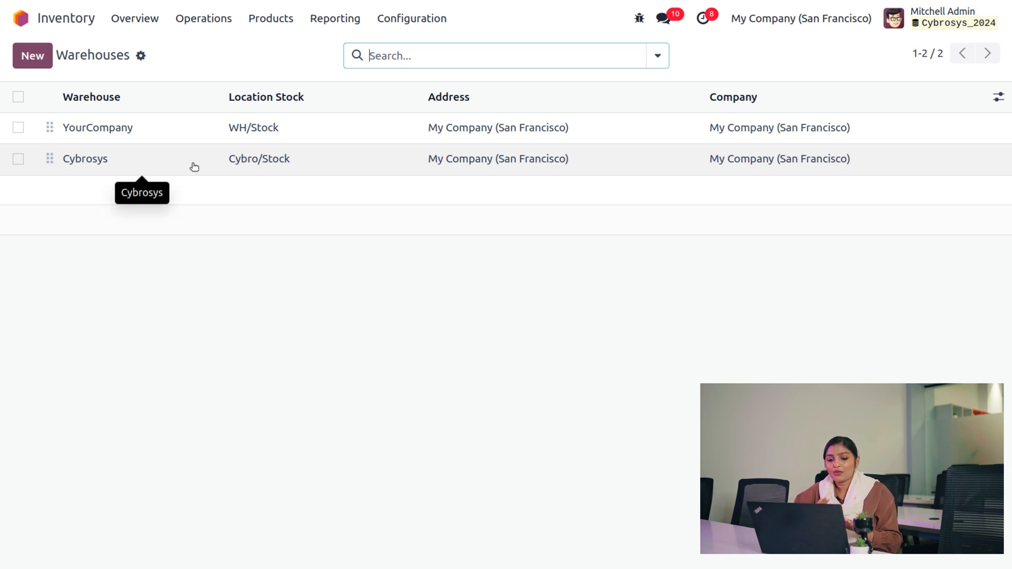
# Open the Cybrosys warehouse record and examine its technical information on locations and operation types
pyautogui.click(194, 166)
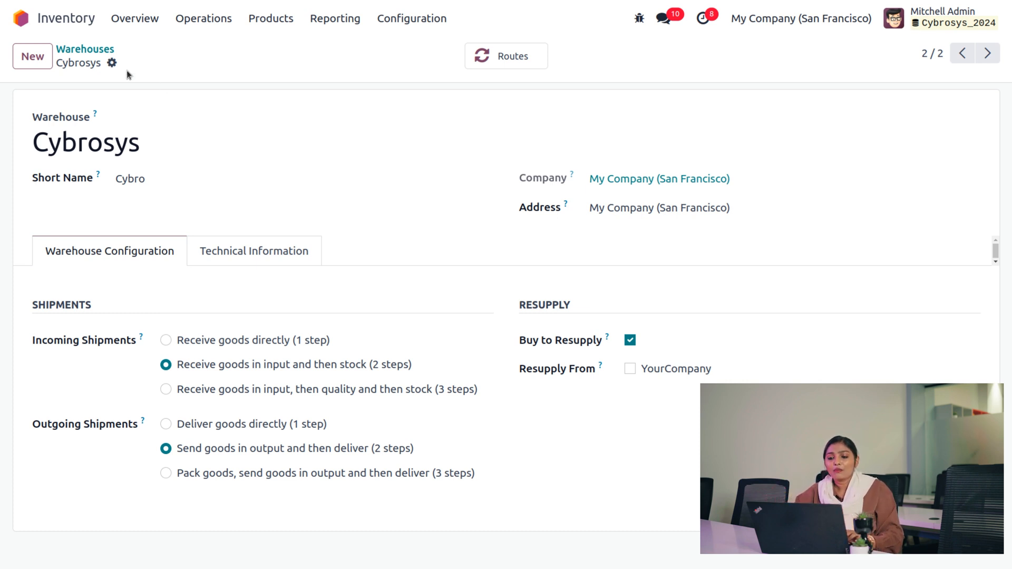
pyautogui.click(267, 257)
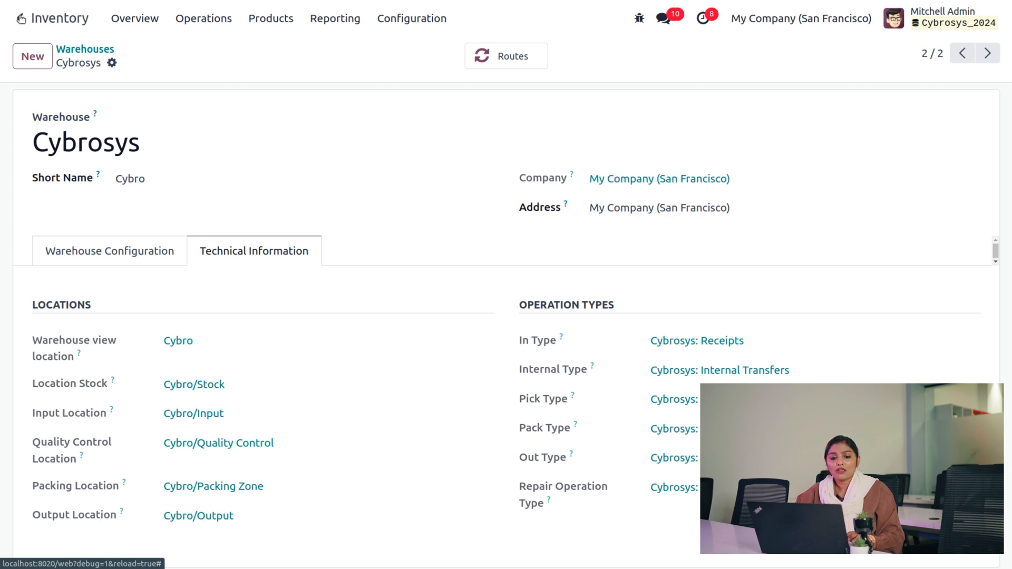
# Switch to the Purchase app and create a new request for quotation with the second listed Deco Addict contact person as vendor
pyautogui.click(21, 19)
pyautogui.write('pu')
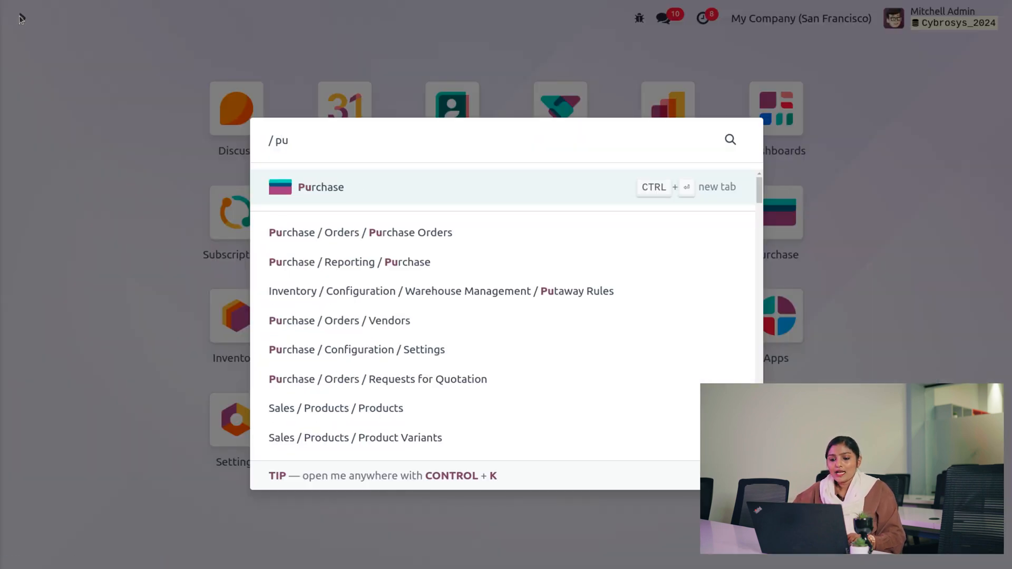
pyautogui.press('Return')
pyautogui.click(32, 55)
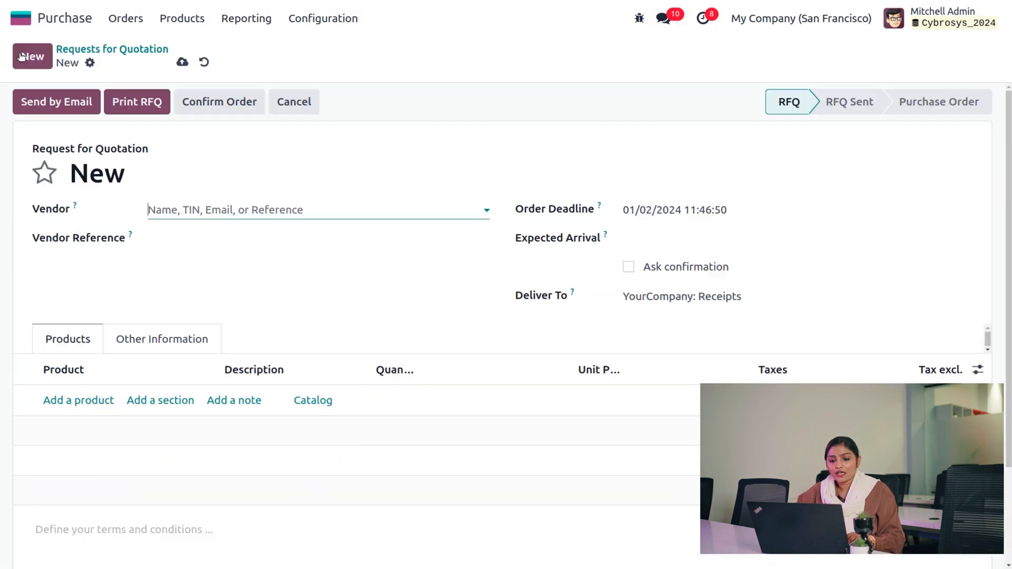
pyautogui.click(190, 216)
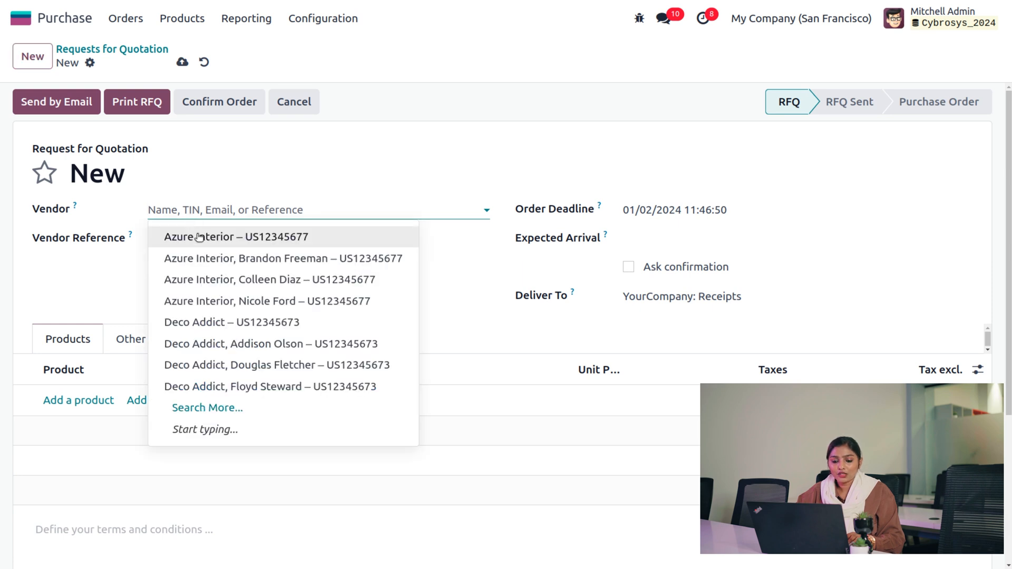
pyautogui.click(241, 348)
# Add the product [FURN_9001] Flipover to the request for quotation with a quantity of 6
pyautogui.click(74, 402)
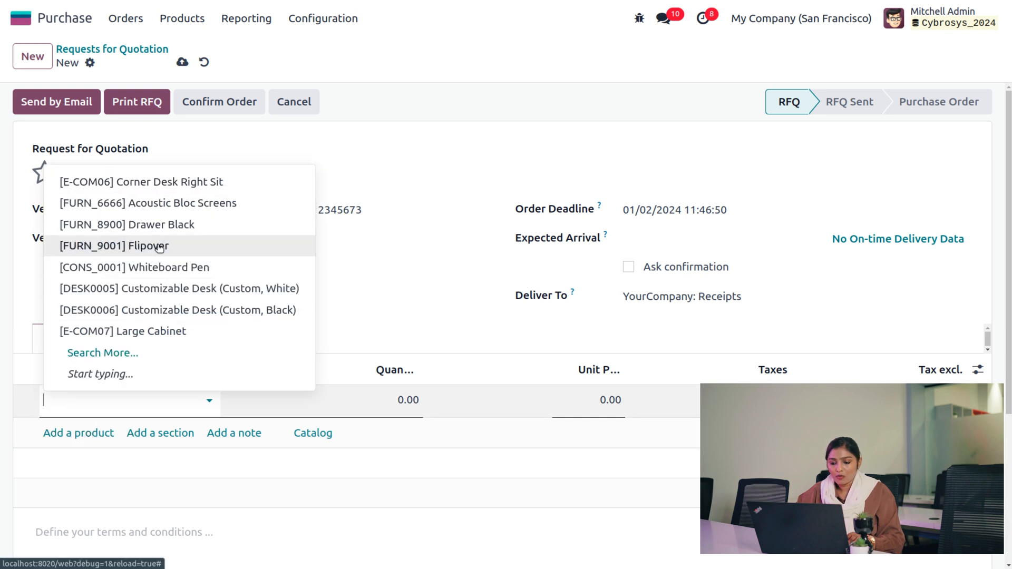
pyautogui.click(159, 246)
pyautogui.click(406, 400)
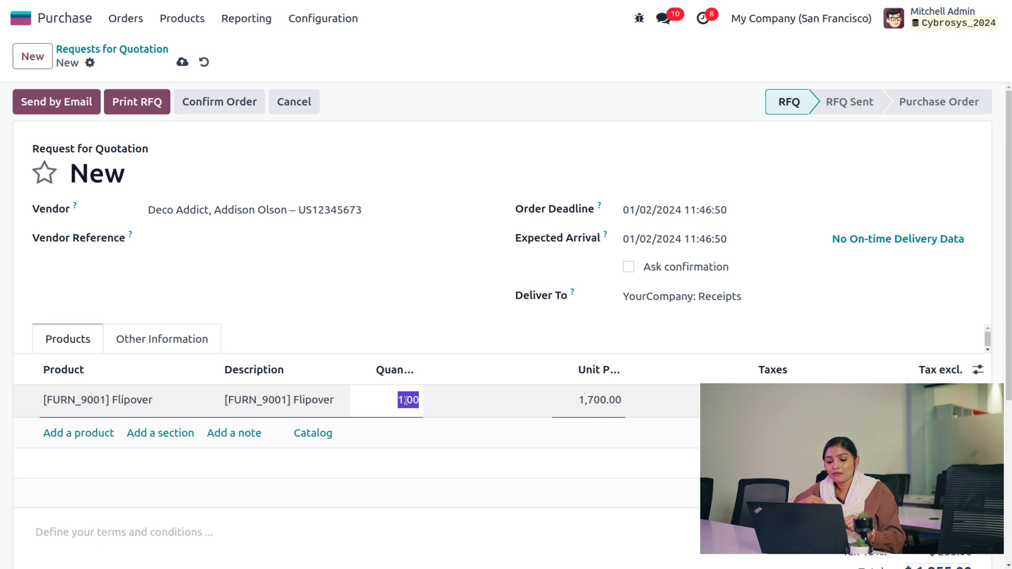
pyautogui.write('6')
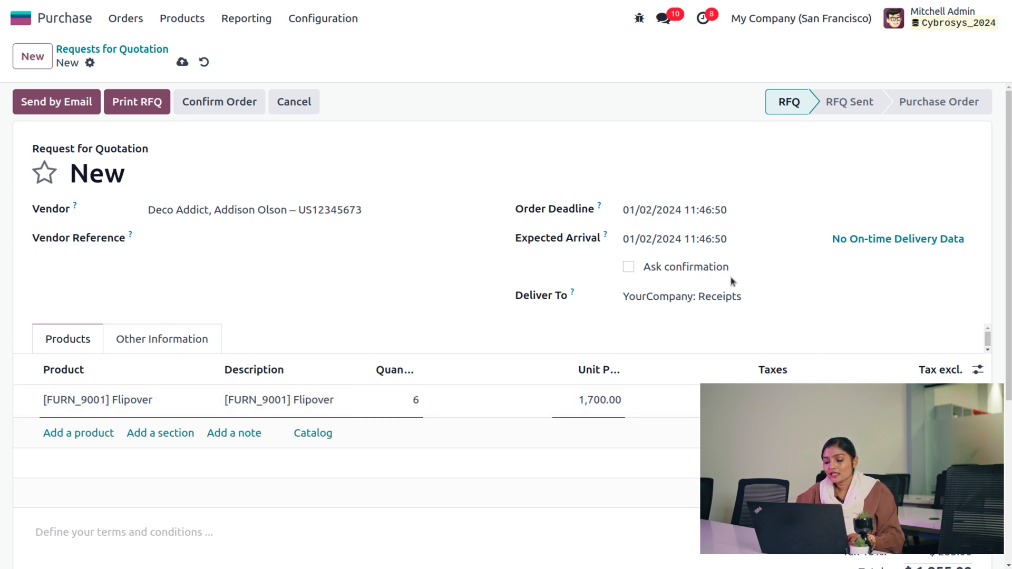
# Set the delivery destination to Cybrosys: Receipts, then save and confirm the purchase order
pyautogui.click(710, 291)
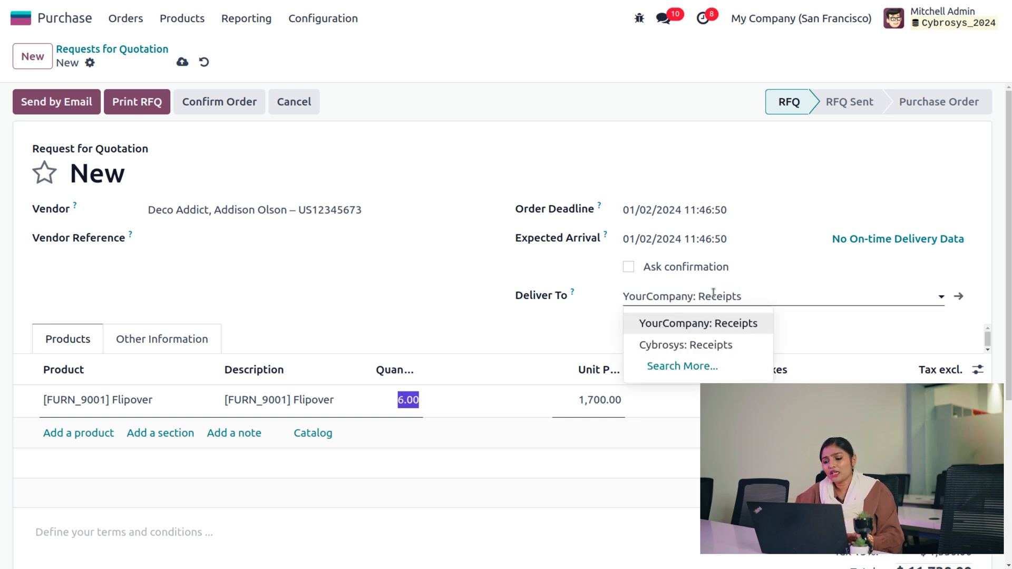
pyautogui.click(721, 344)
pyautogui.click(182, 62)
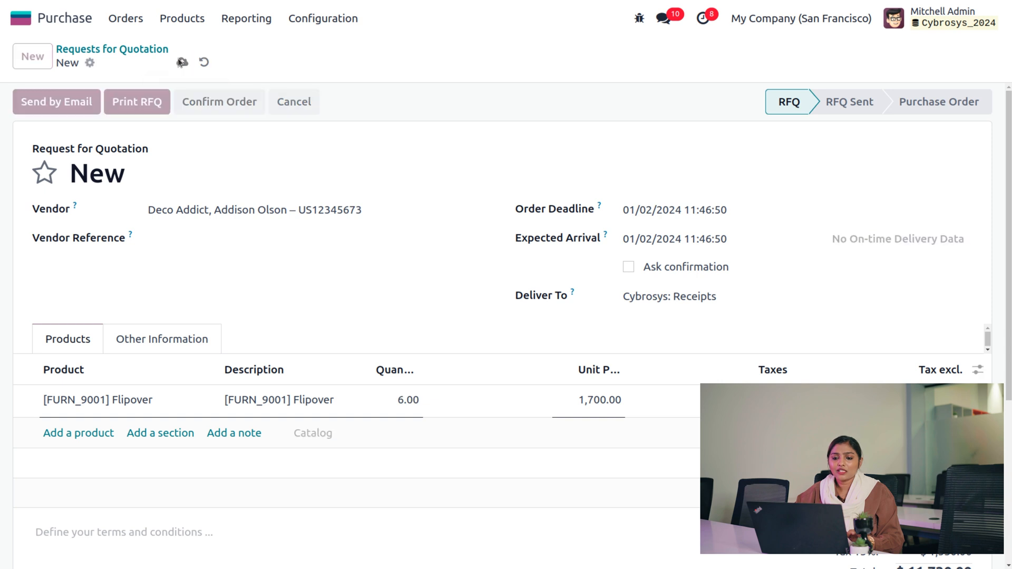
pyautogui.click(239, 102)
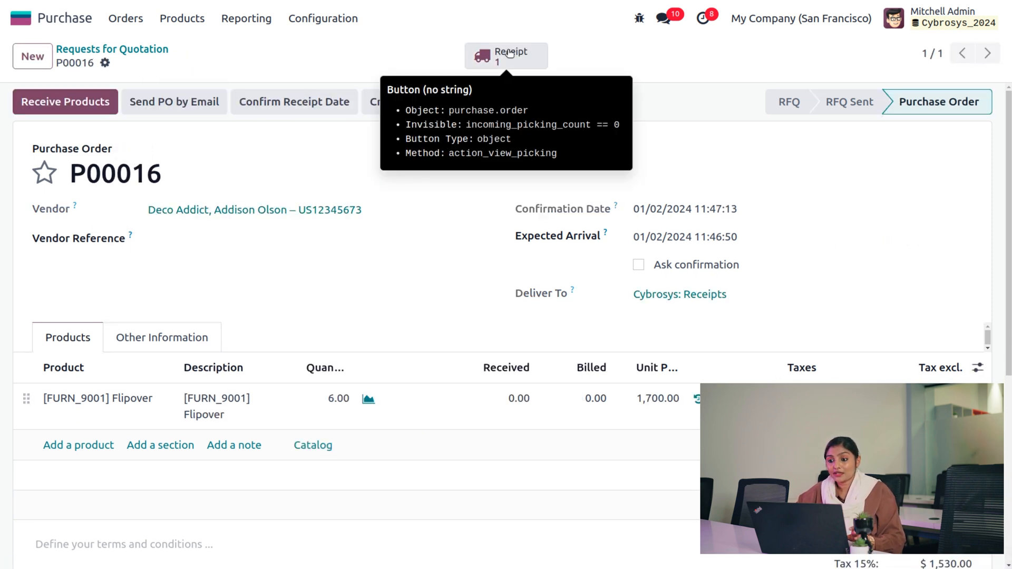
# Examine the purchase order's receipt, then switch to the Inventory app and check the waiting Cybrosys internal transfers
pyautogui.click(510, 53)
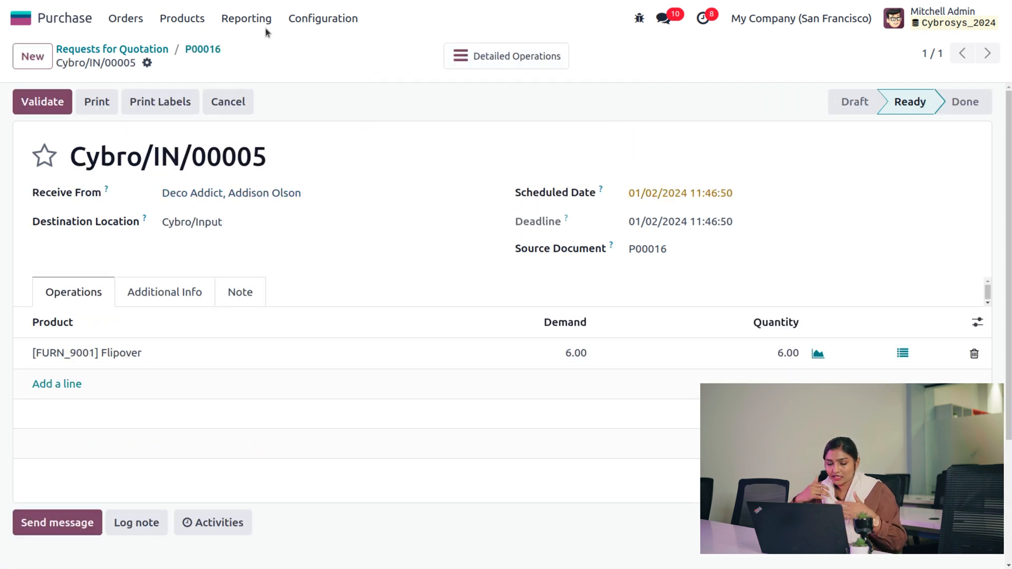
pyautogui.click(20, 19)
pyautogui.write('in')
pyautogui.press('Return')
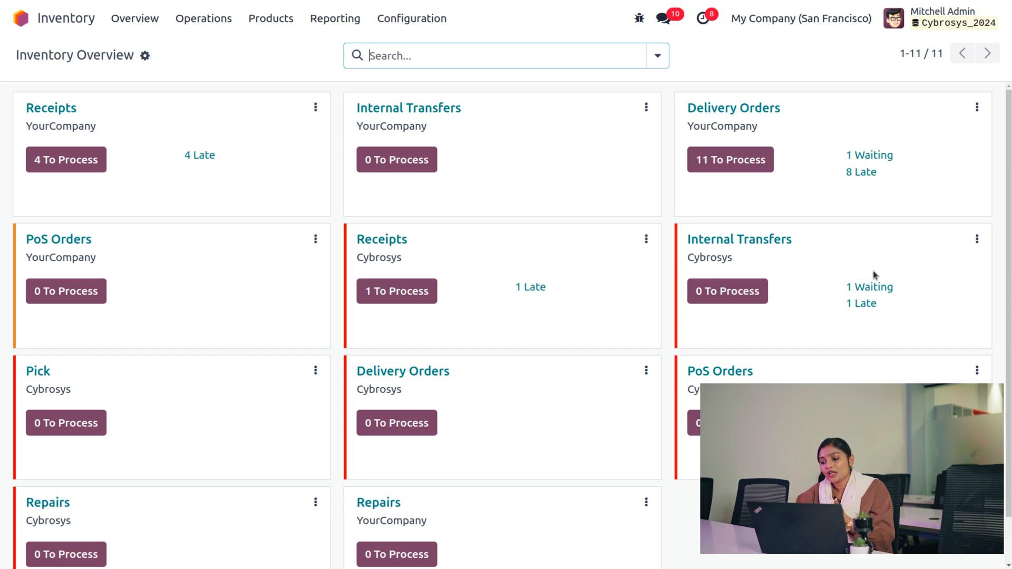
pyautogui.click(886, 286)
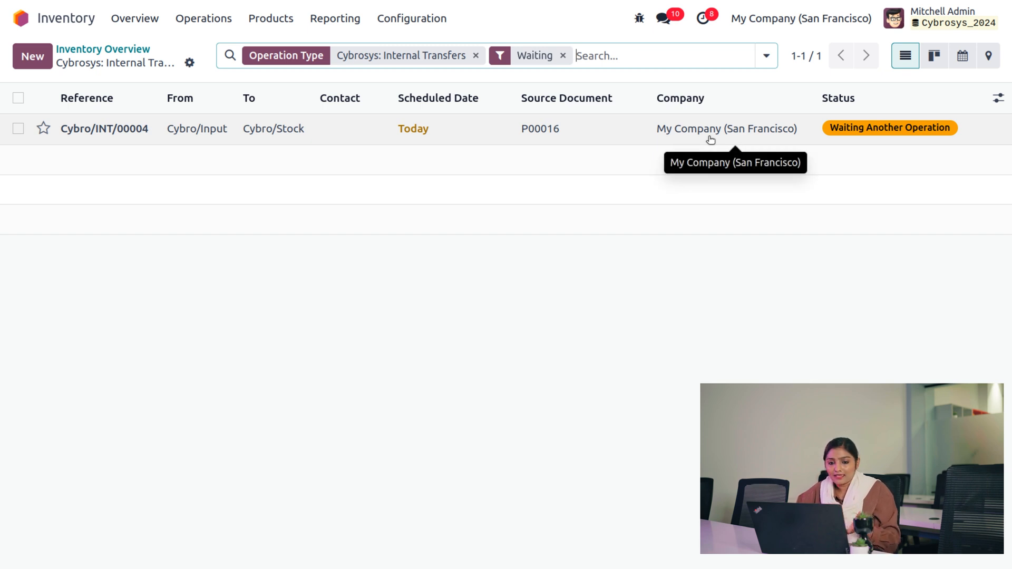
# From the inventory overview, open the ready receipt among the Cybrosys receipts and validate it
pyautogui.click(123, 52)
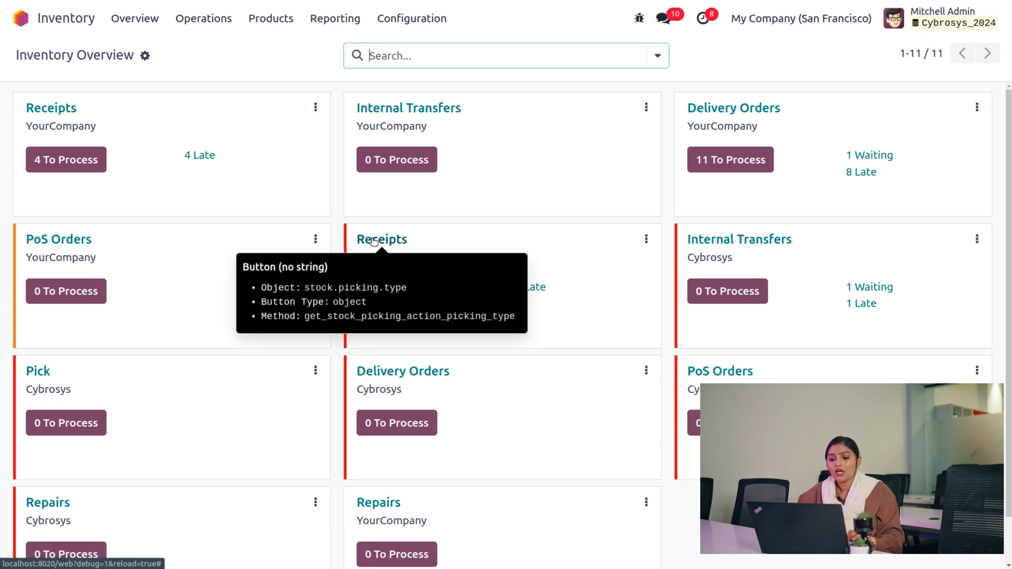
pyautogui.click(374, 241)
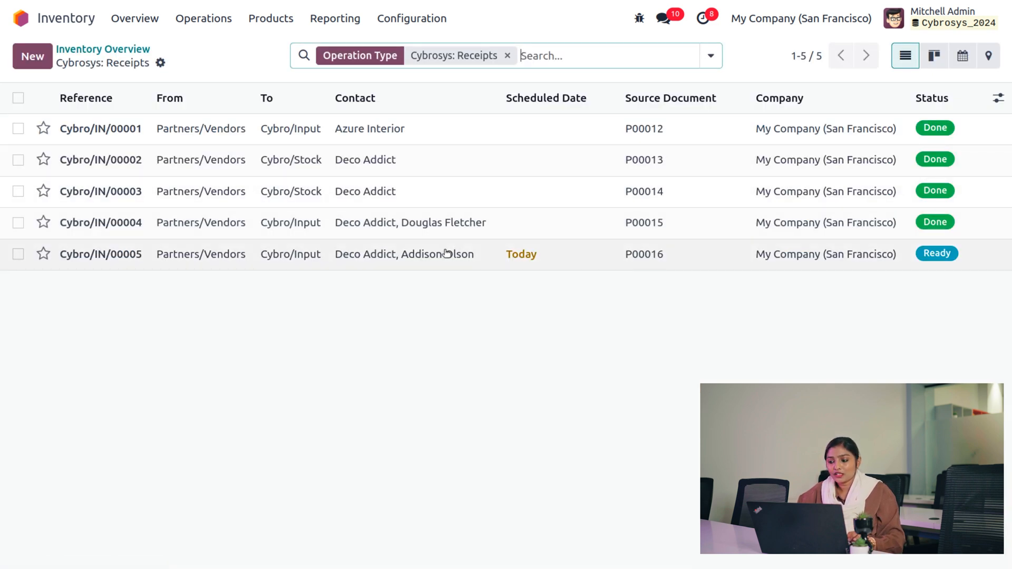
pyautogui.click(445, 253)
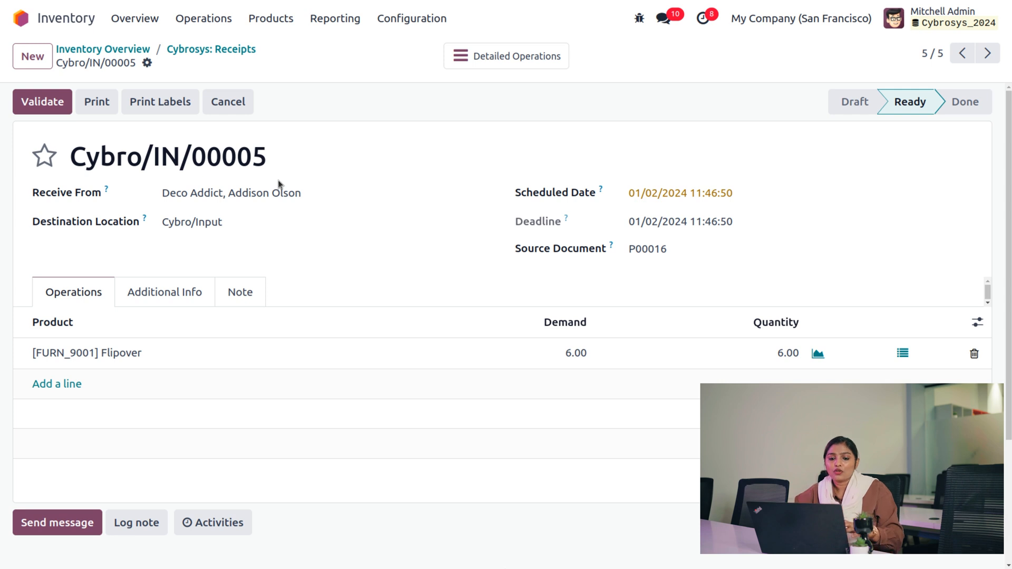
pyautogui.click(57, 101)
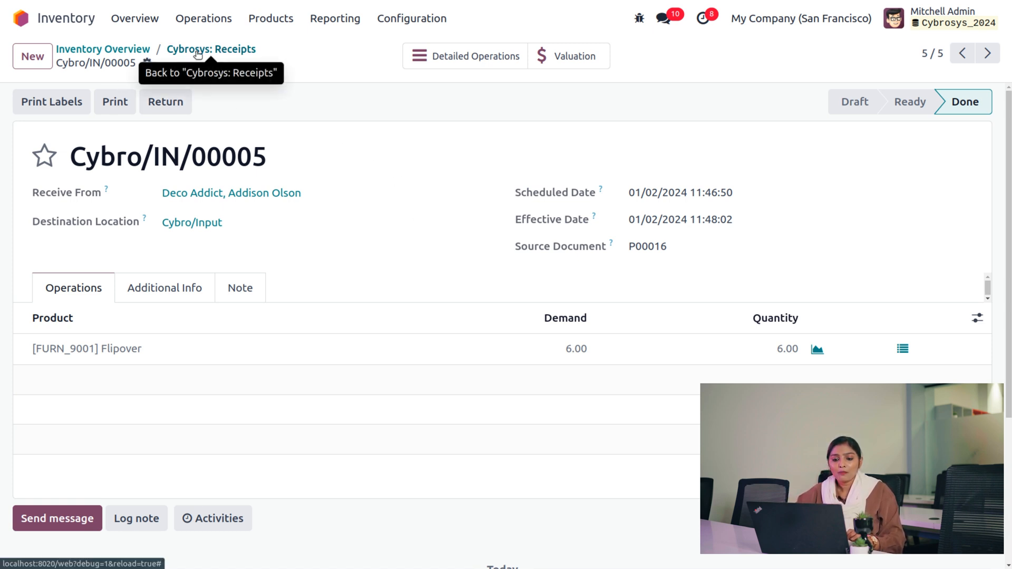
# Open the ready Cybrosys internal transfer from Cybro/Input to Cybro/Stock and validate it
pyautogui.click(140, 54)
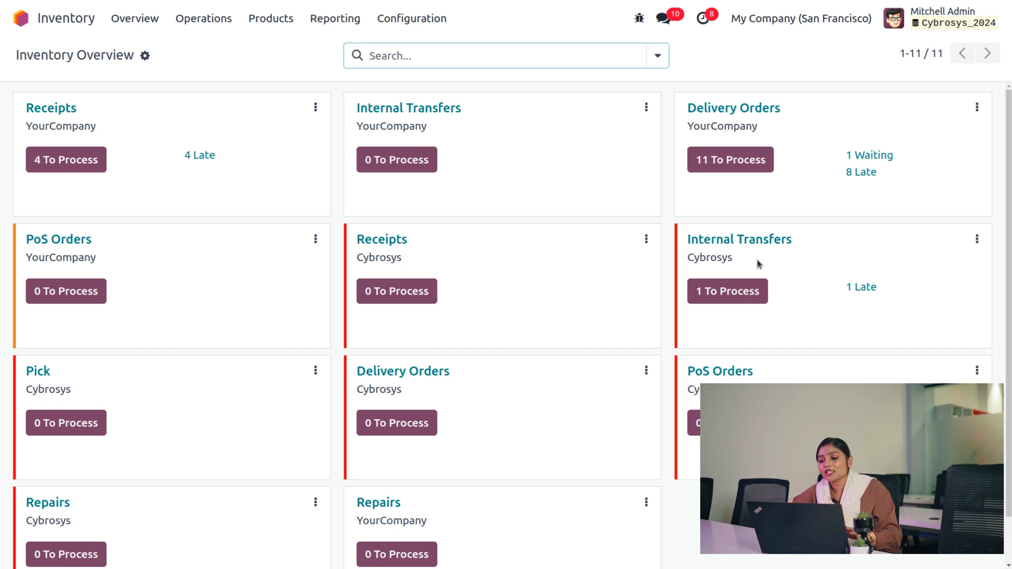
pyautogui.click(718, 240)
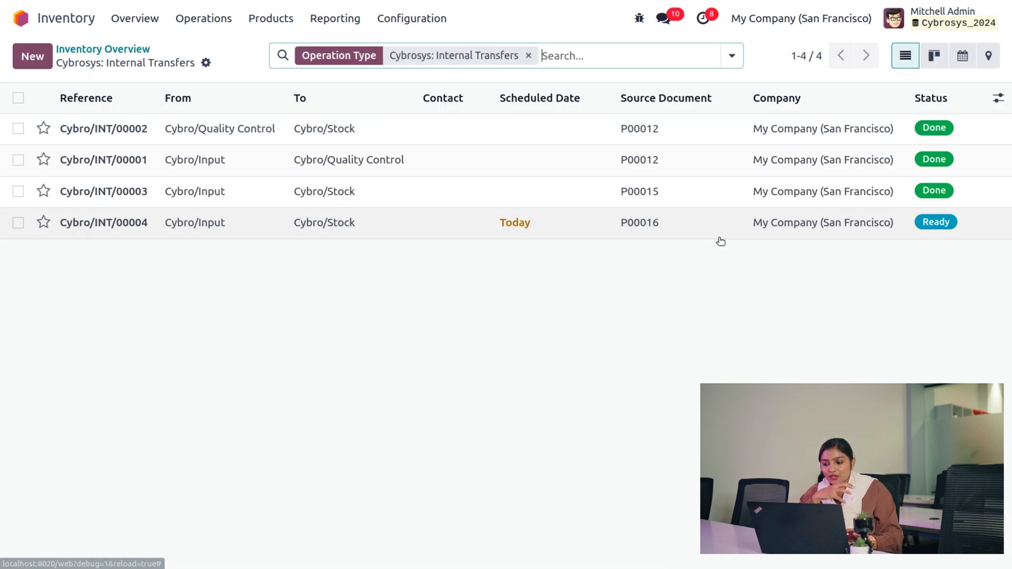
pyautogui.click(720, 232)
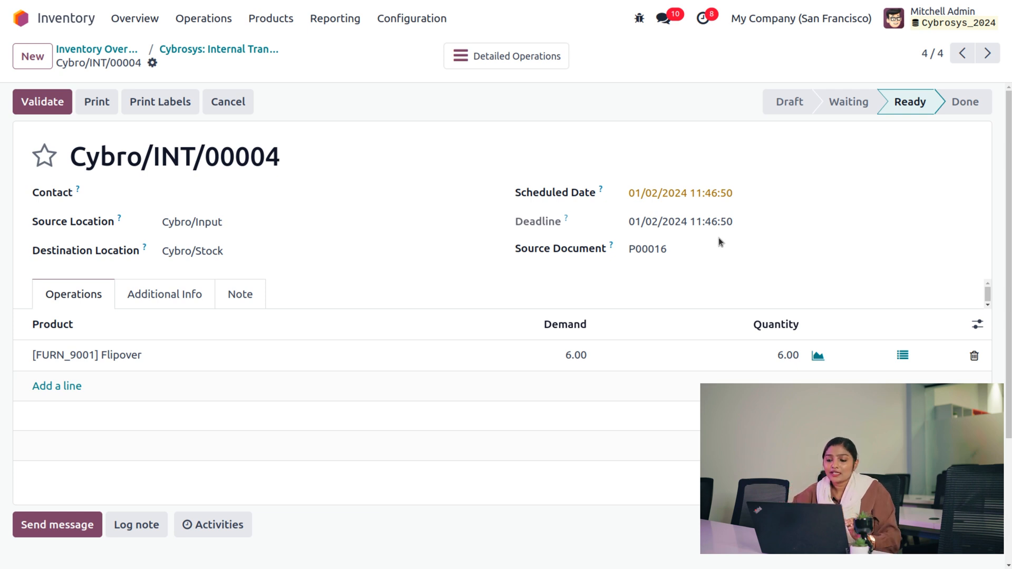
pyautogui.click(58, 101)
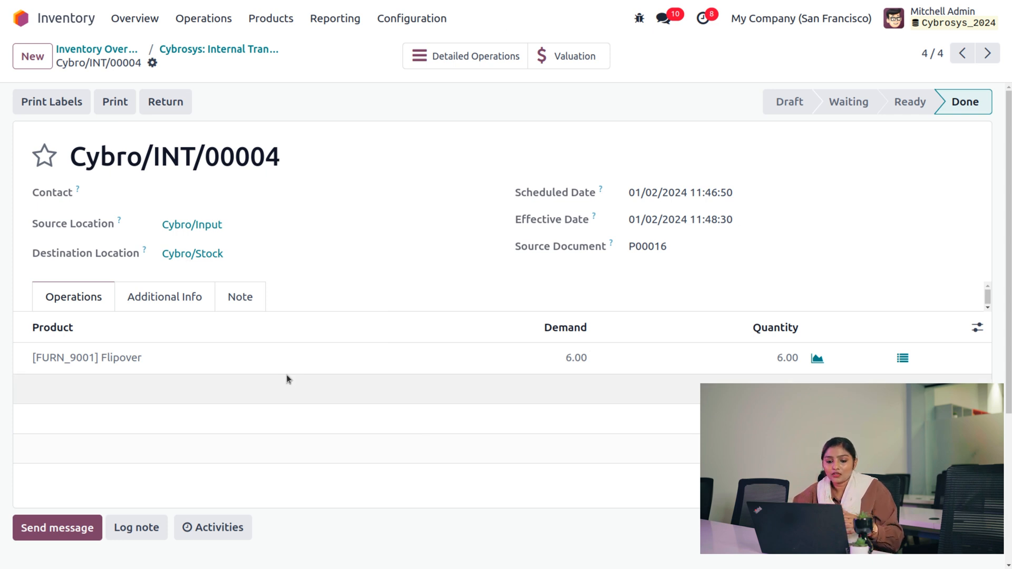
# Open the Flipover stock move details of the transfer and check the product's on-hand quantity in its record
pyautogui.click(114, 364)
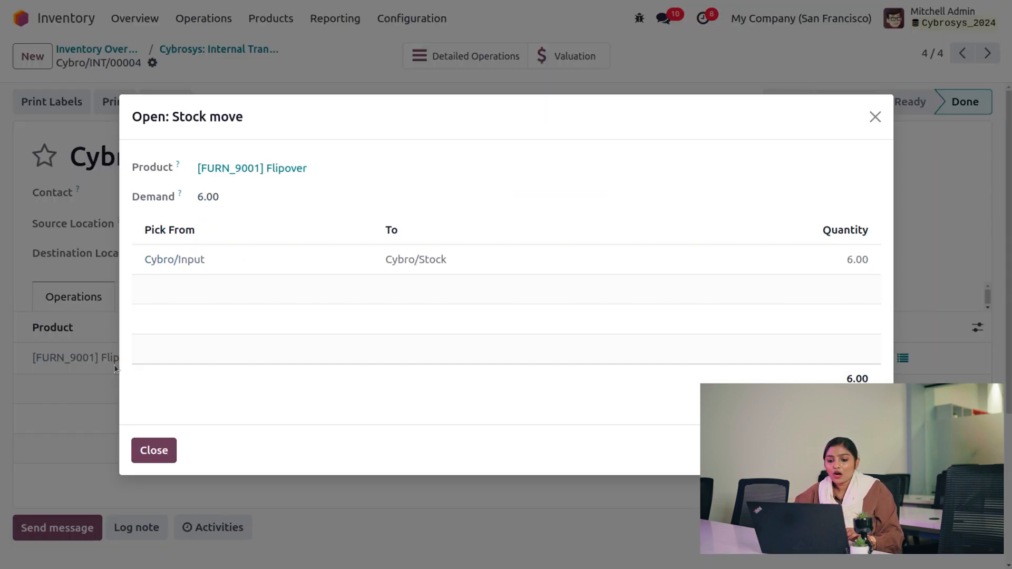
pyautogui.click(253, 169)
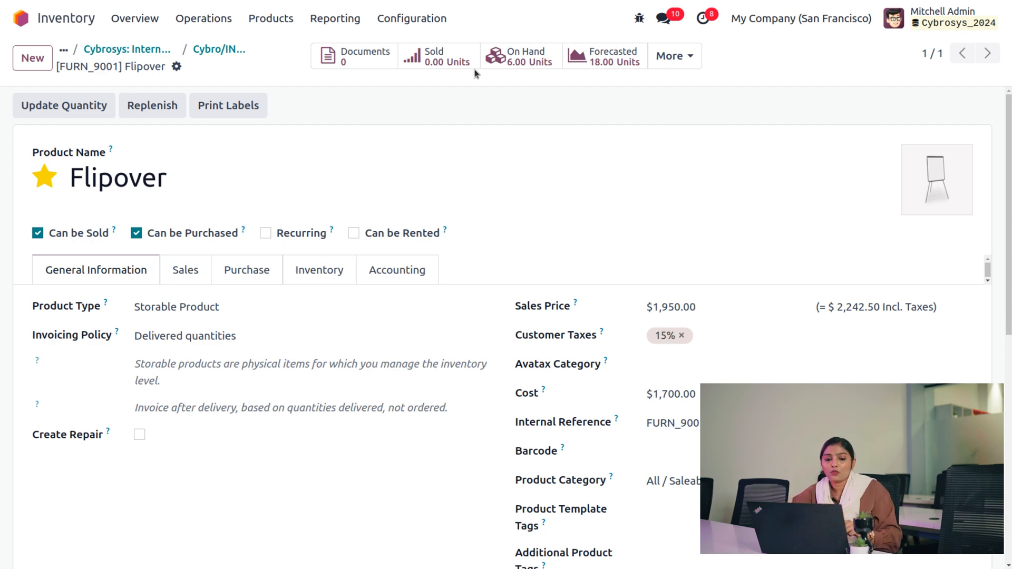
# Switch to the Sales app and create a new quotation for the customer Wood Corner
pyautogui.click(18, 19)
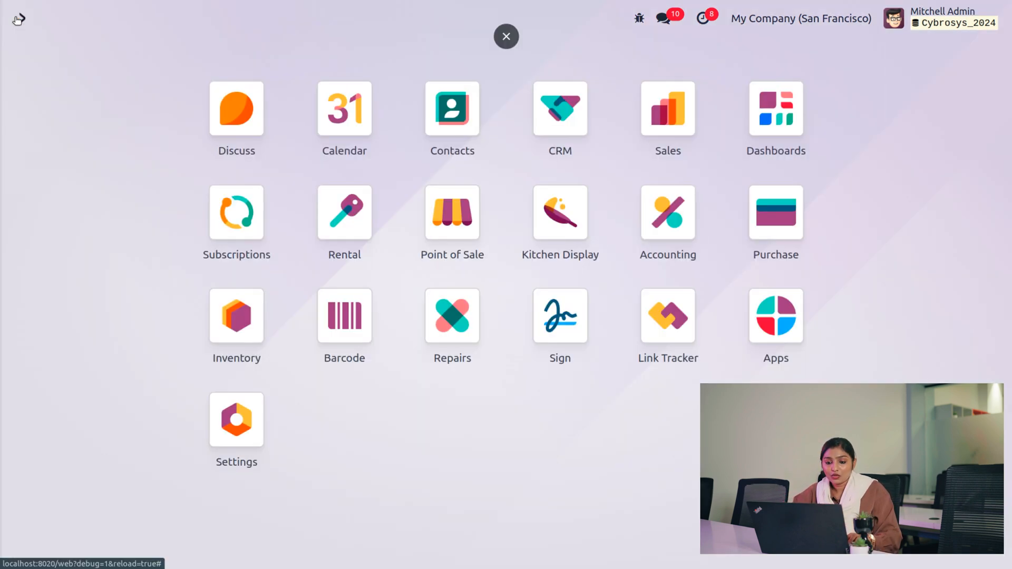
pyautogui.write('sa')
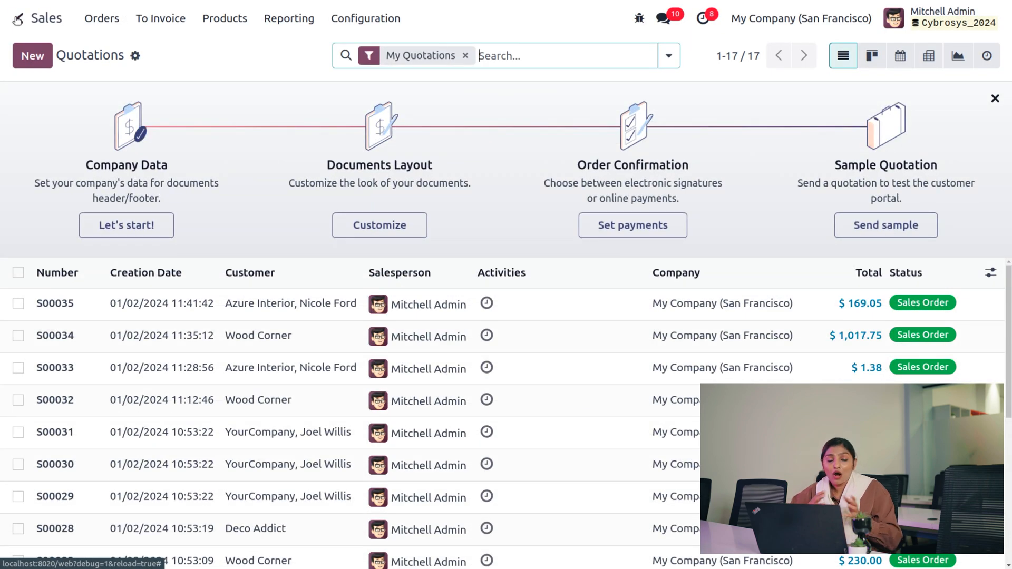
pyautogui.click(30, 53)
pyautogui.click(232, 190)
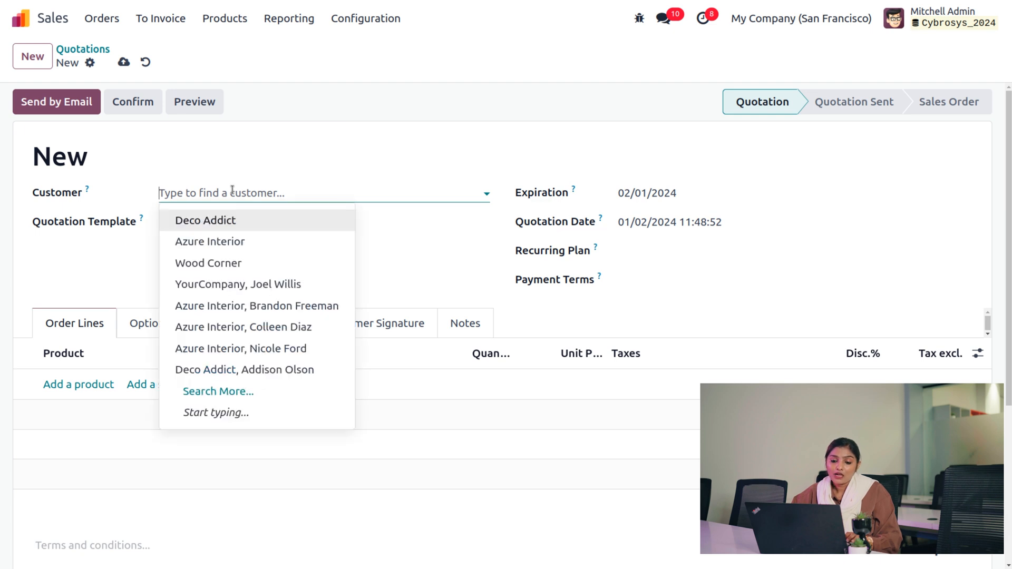
pyautogui.click(239, 262)
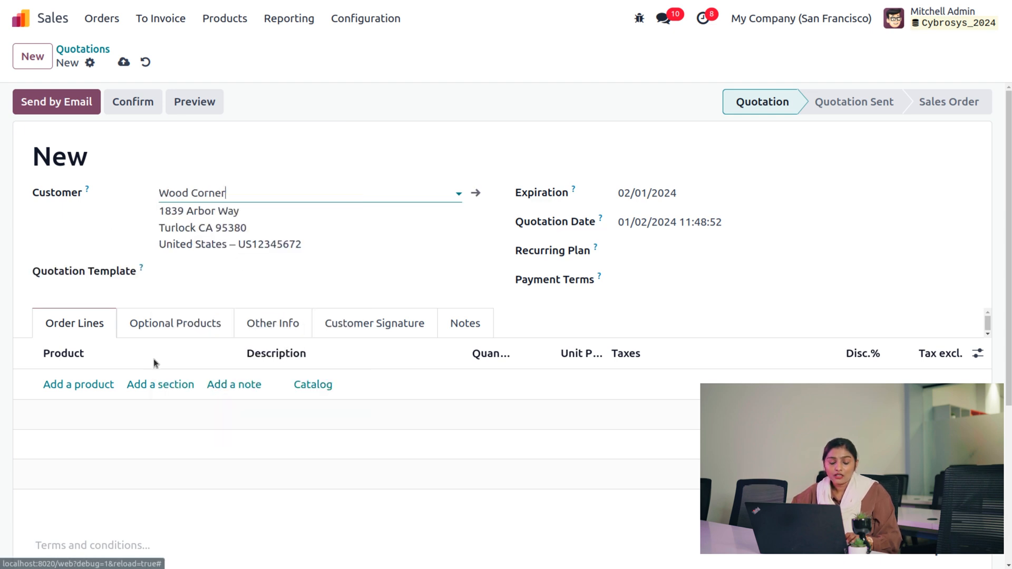
# Add the product [FURN_9001] Flipover to the quotation with a quantity of 3
pyautogui.click(103, 385)
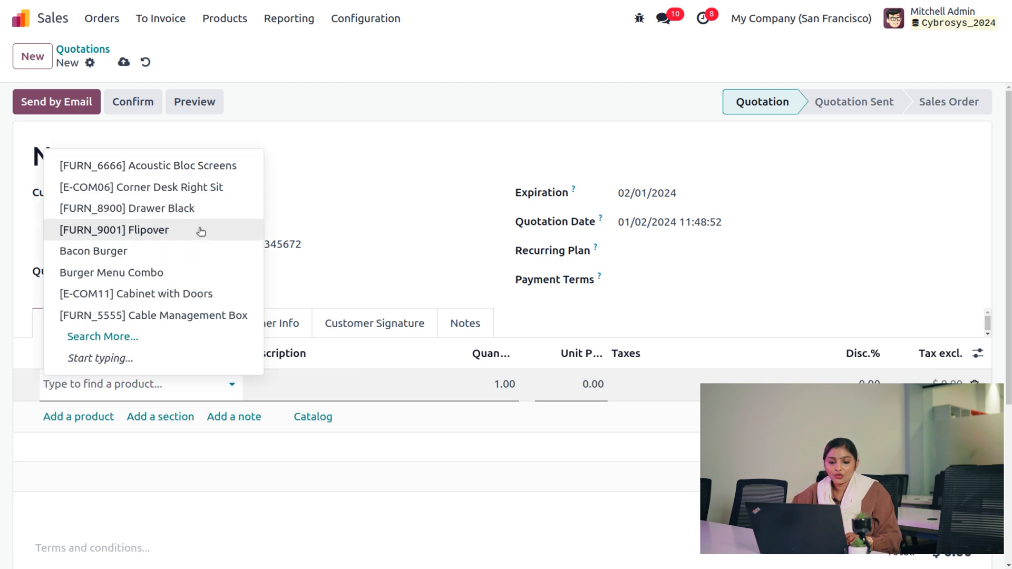
pyautogui.click(214, 228)
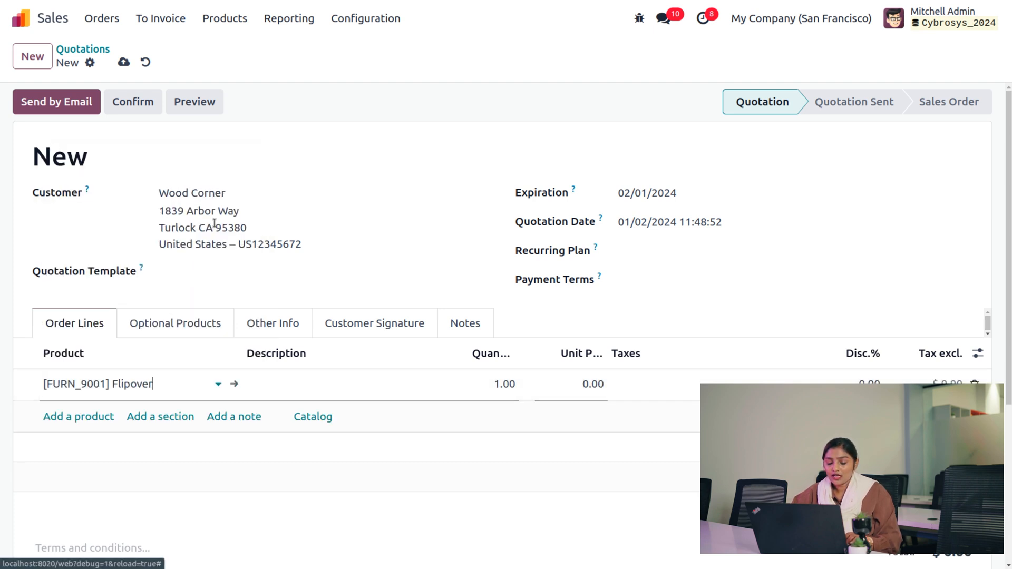
pyautogui.click(495, 378)
pyautogui.write('3')
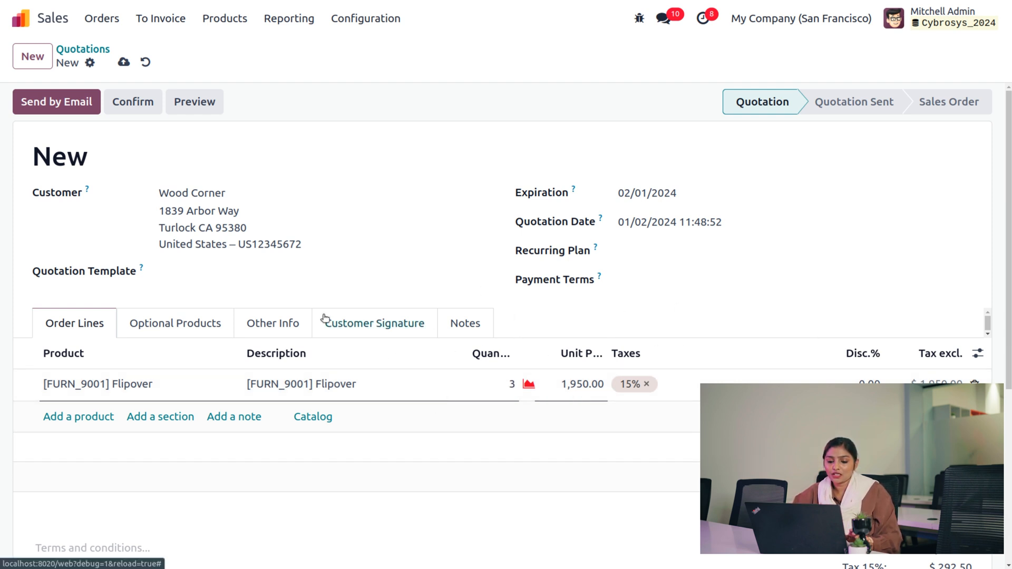
# Set the quotation's delivery warehouse to Cybrosys in its other information and save the quotation
pyautogui.click(286, 335)
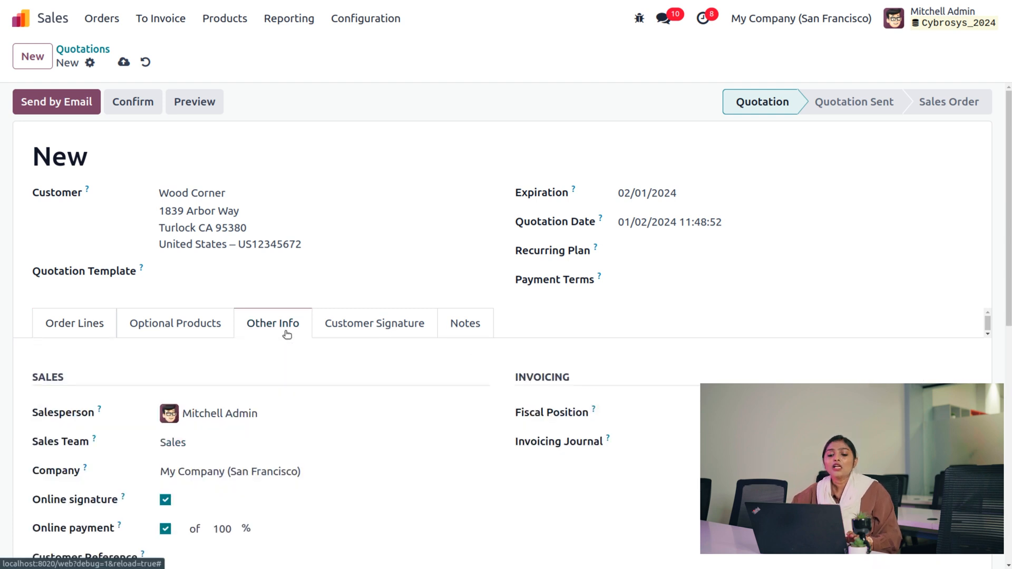
pyautogui.scroll(-5, 287, 335)
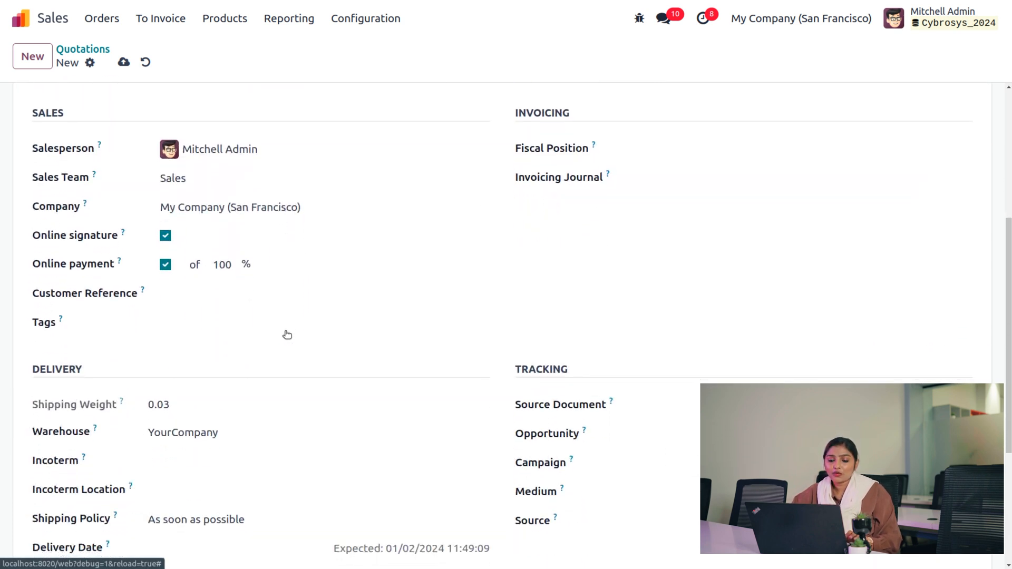
pyautogui.scroll(5, 286, 335)
pyautogui.scroll(-8, 286, 334)
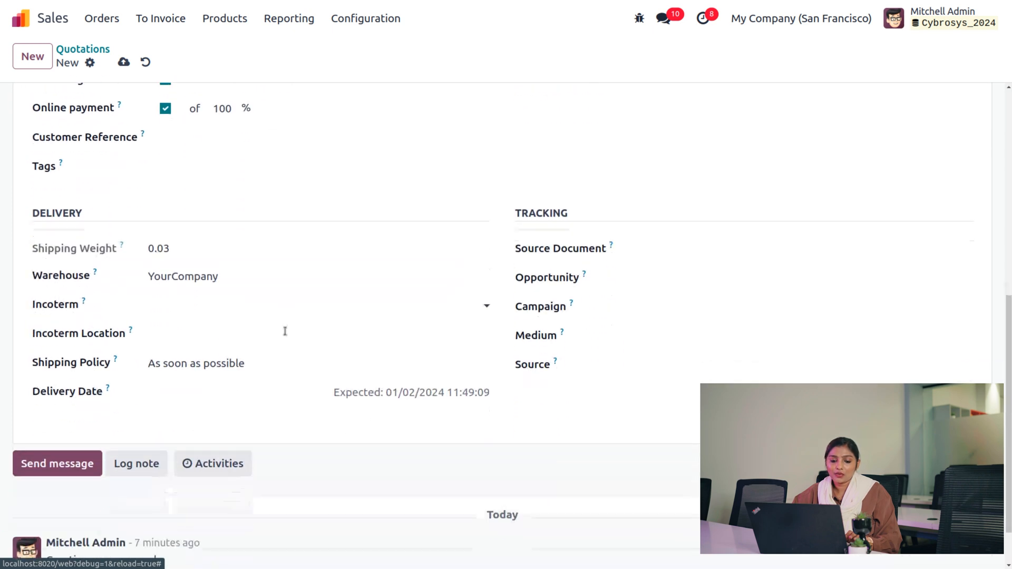
pyautogui.click(269, 271)
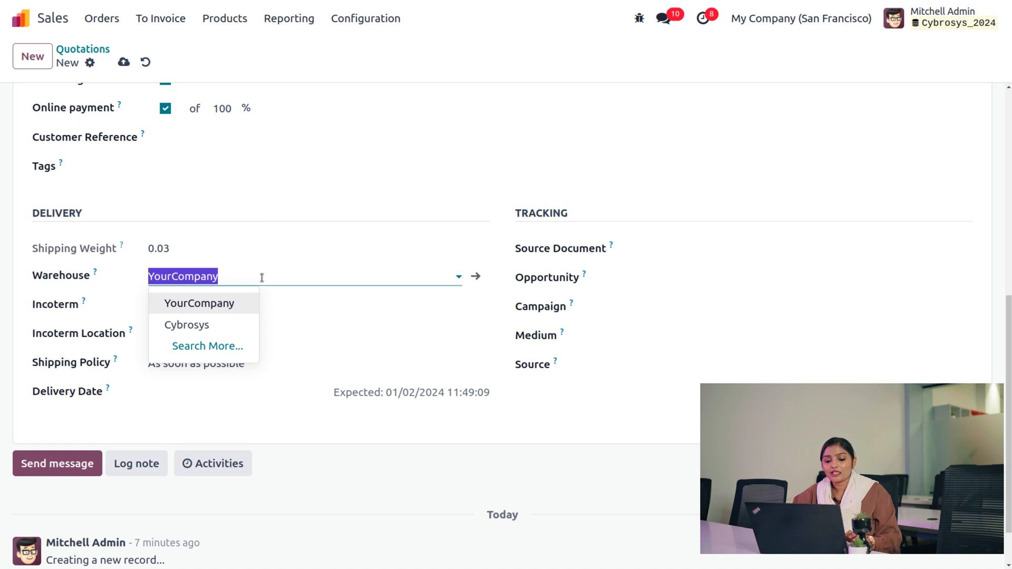
pyautogui.click(174, 324)
pyautogui.scroll(8, 288, 170)
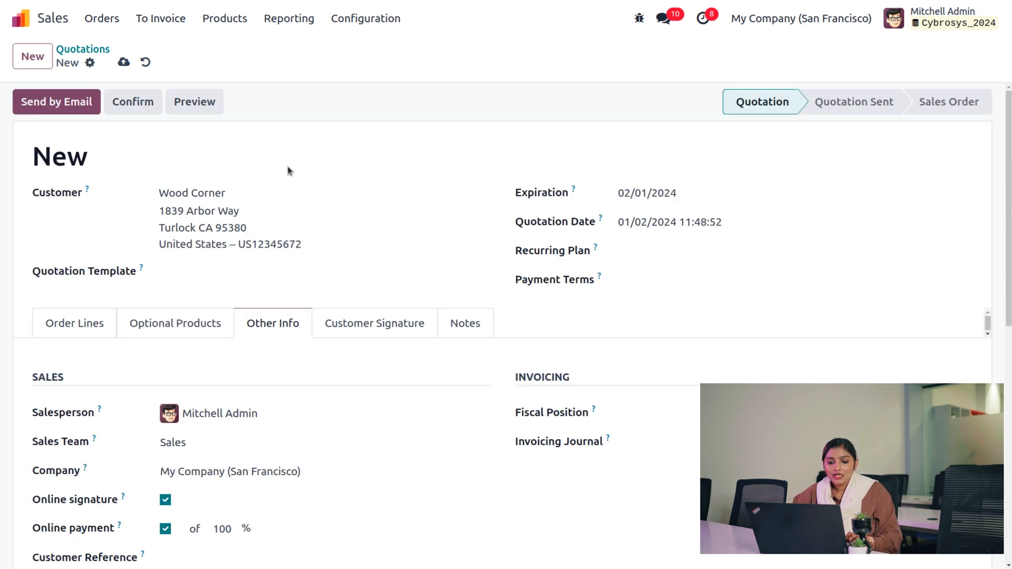
pyautogui.click(123, 61)
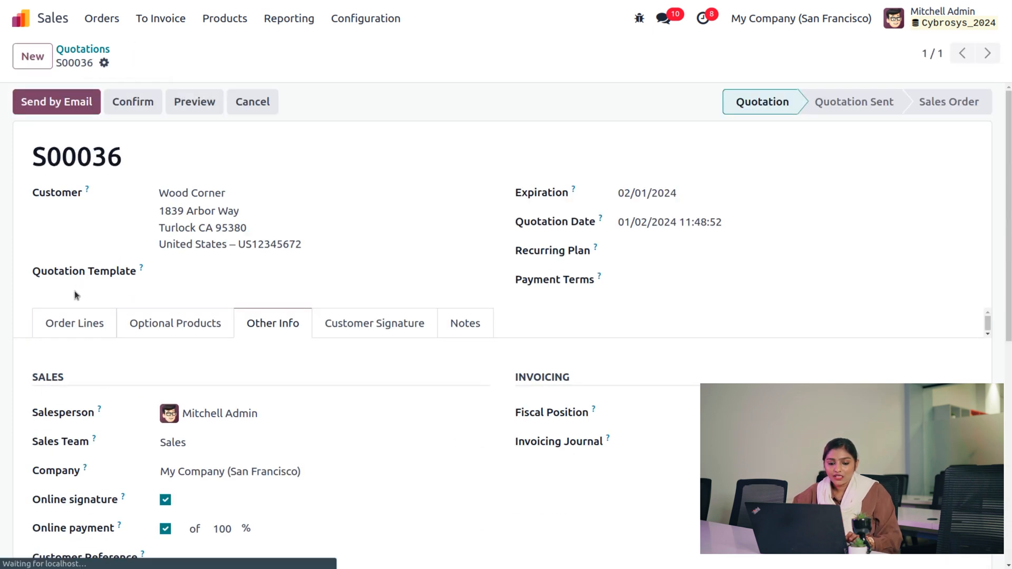
# Confirm the quotation from its order lines and open the order's ready pick transfer from Cybro/Stock to Cybro/Output
pyautogui.click(78, 338)
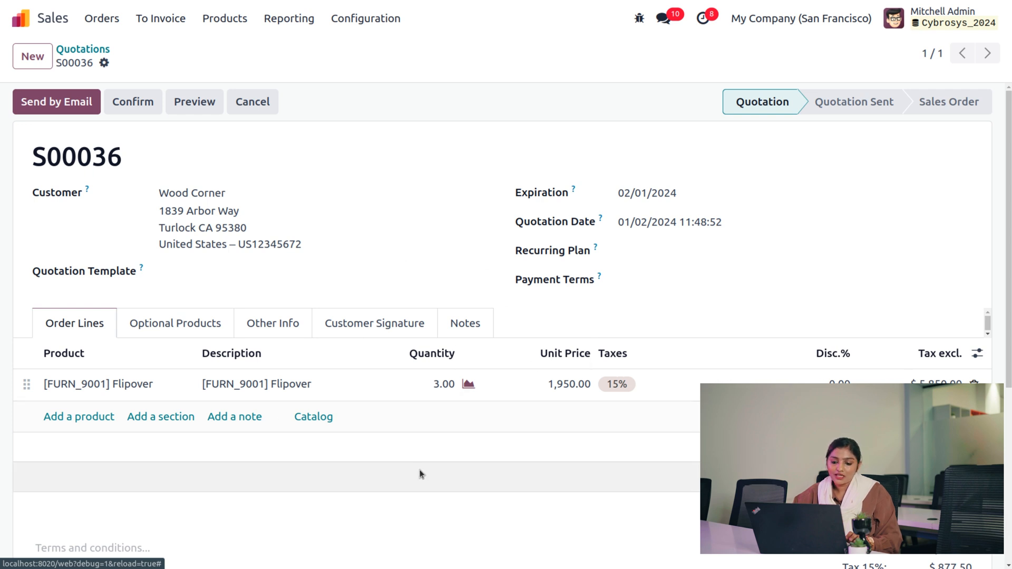
pyautogui.click(128, 103)
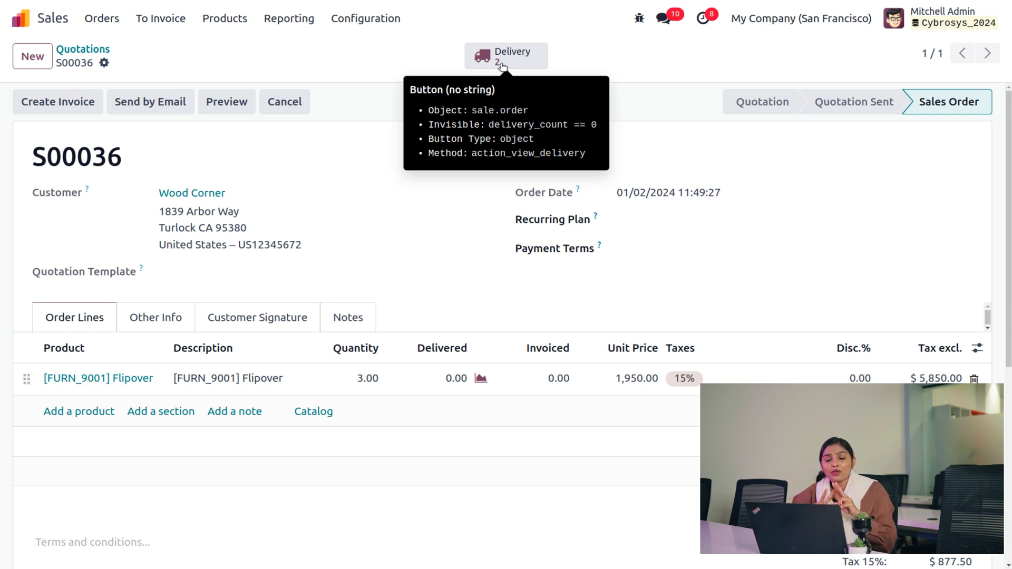
pyautogui.click(502, 66)
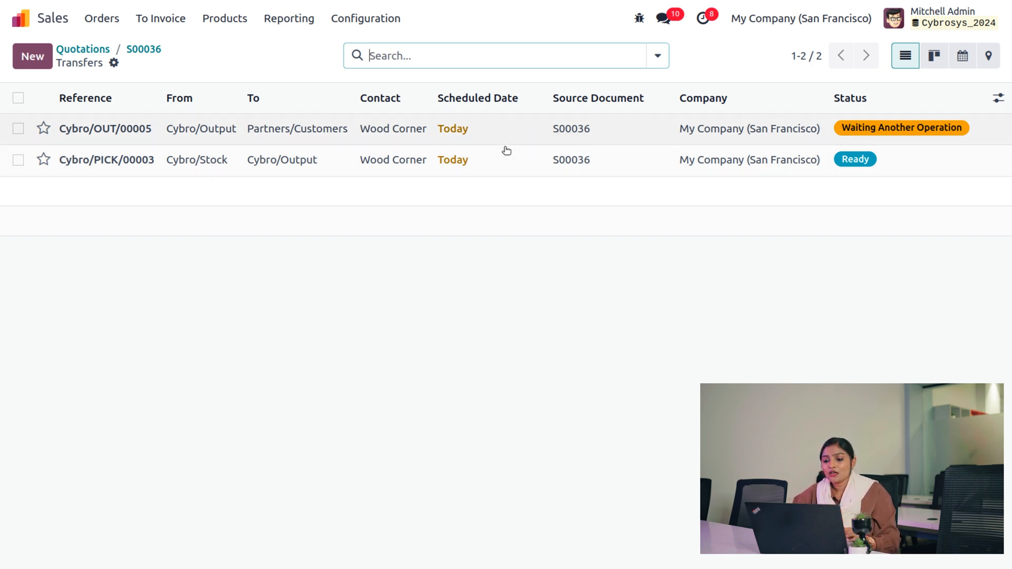
pyautogui.click(468, 161)
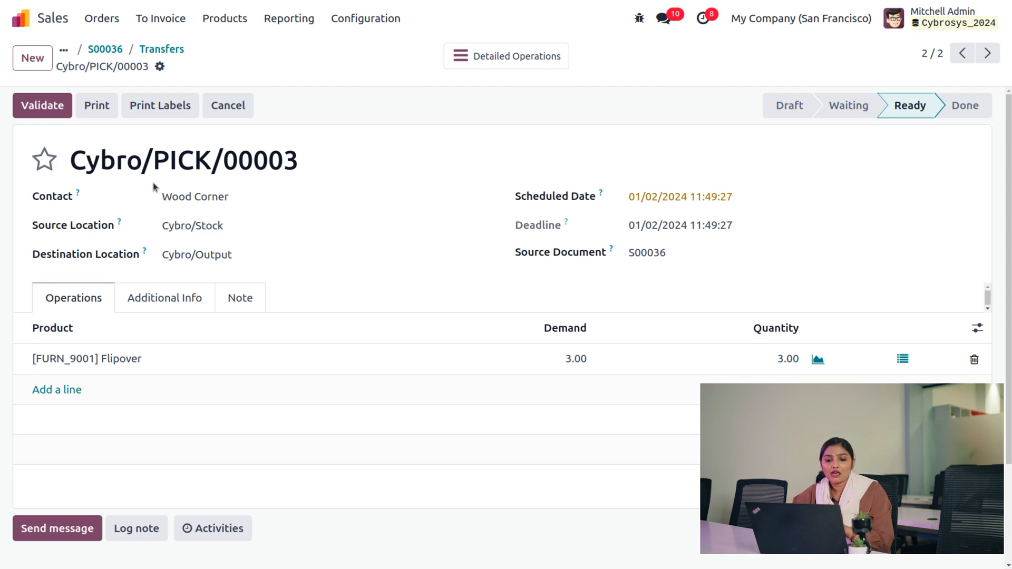
# Switch to the Inventory app, open the ready Cybrosys pick transfer for Wood Corner and validate it
pyautogui.click(19, 22)
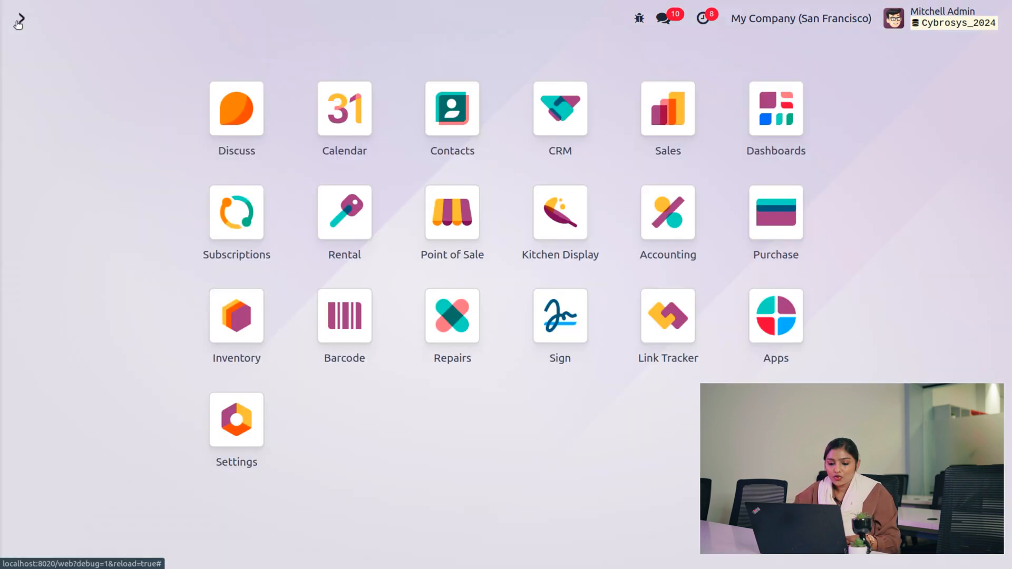
pyautogui.write('in')
pyautogui.press('Return')
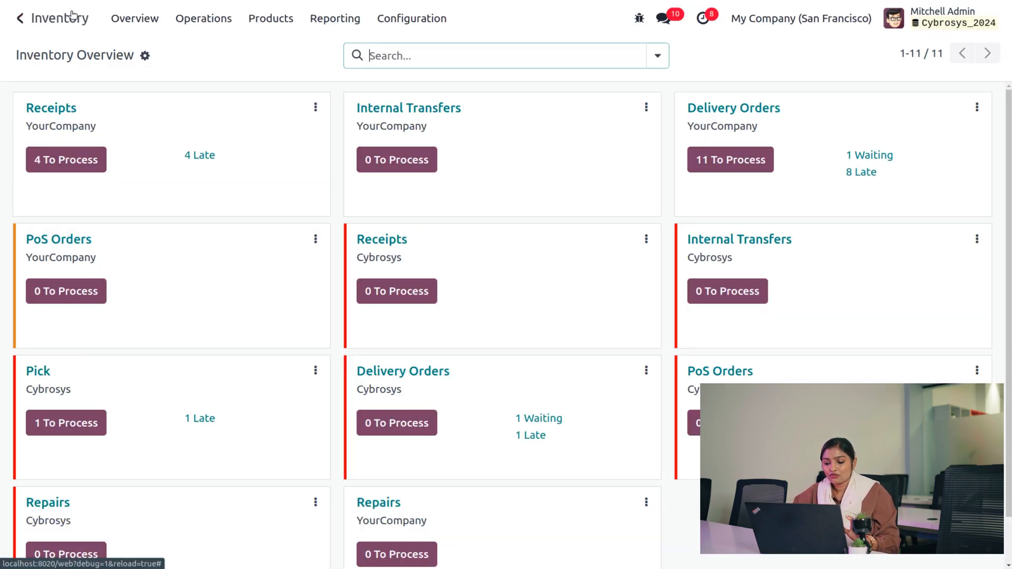
pyautogui.scroll(-2, 335, 303)
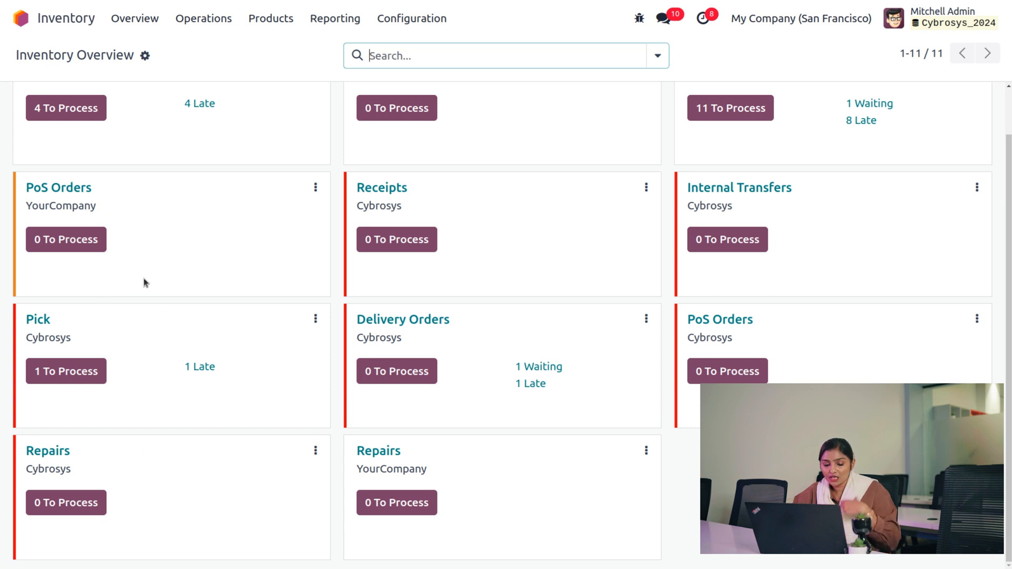
pyautogui.click(66, 375)
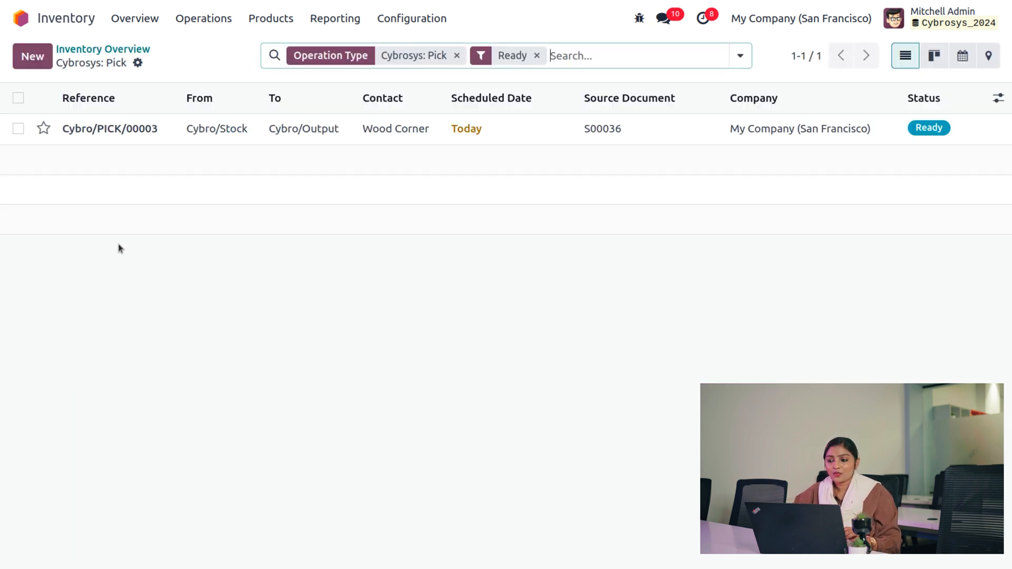
pyautogui.click(201, 128)
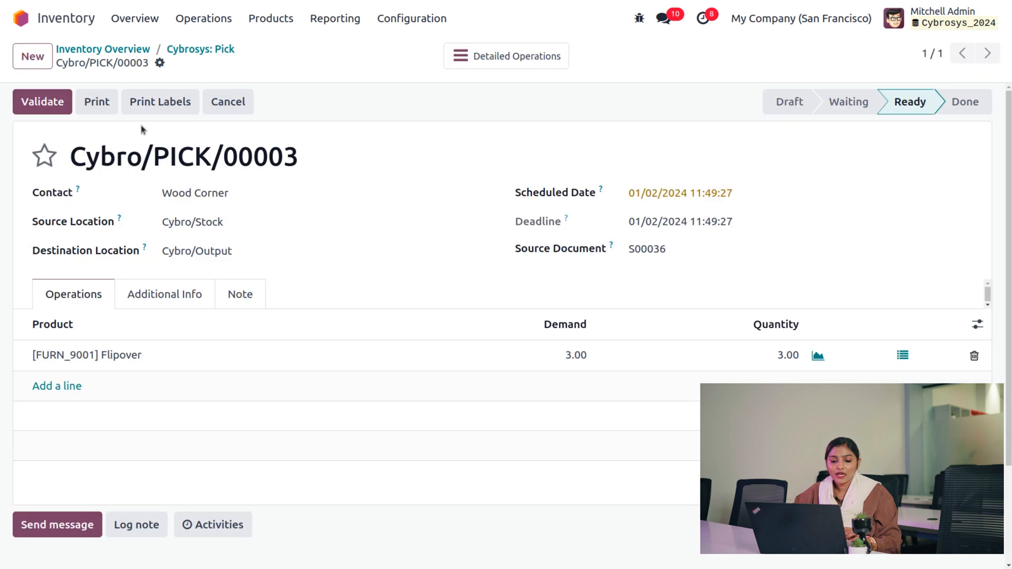
pyautogui.click(43, 101)
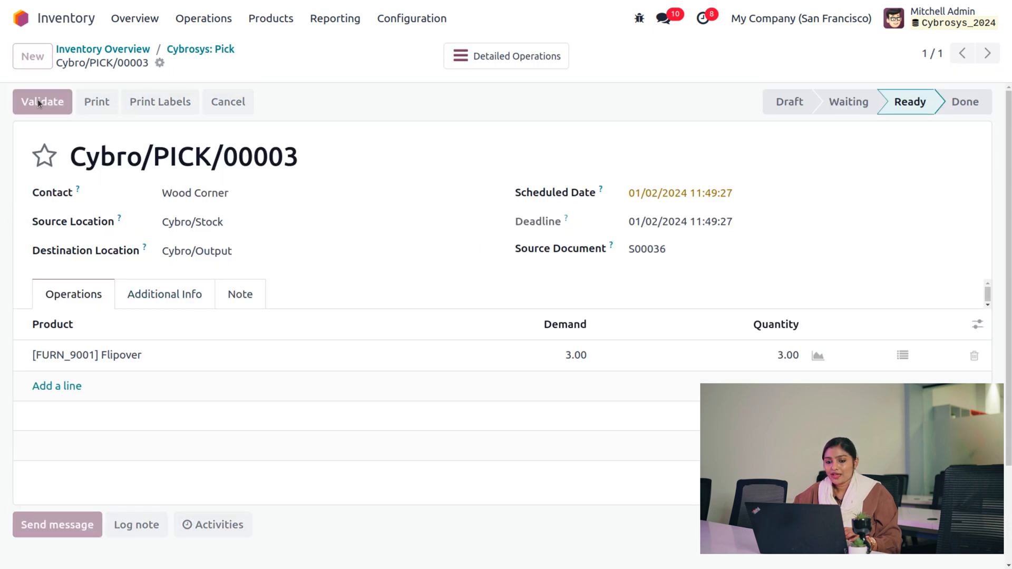
# Return to the inventory overview, open the ready Cybrosys delivery order from Cybro/Output for Wood Corner and validate it
pyautogui.click(149, 49)
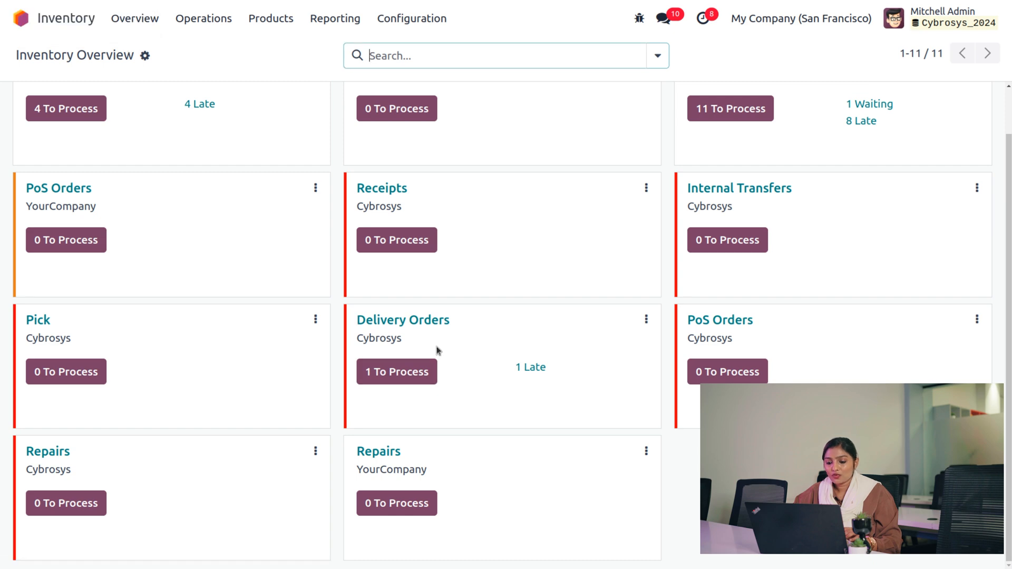
pyautogui.click(437, 322)
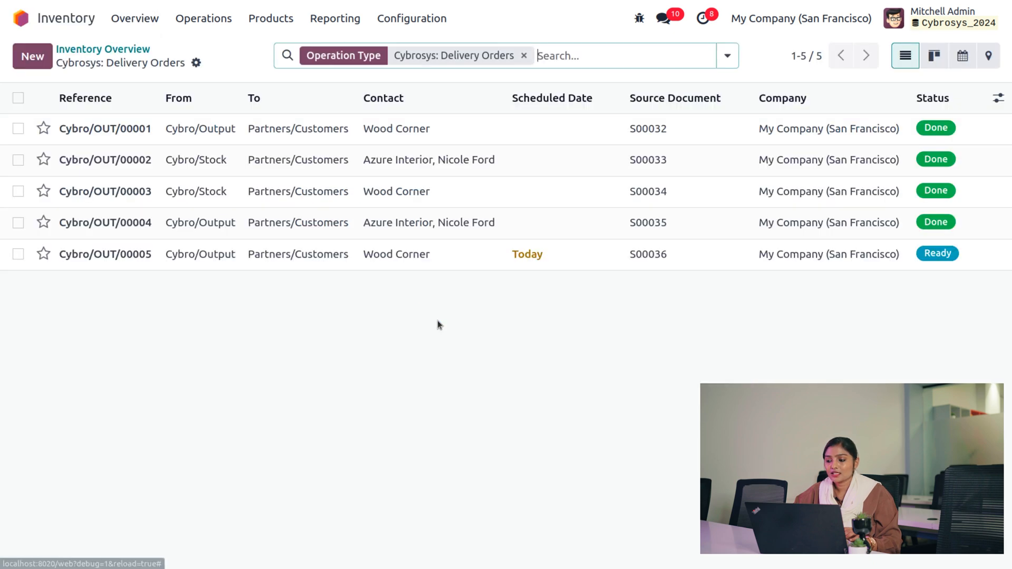
pyautogui.click(334, 256)
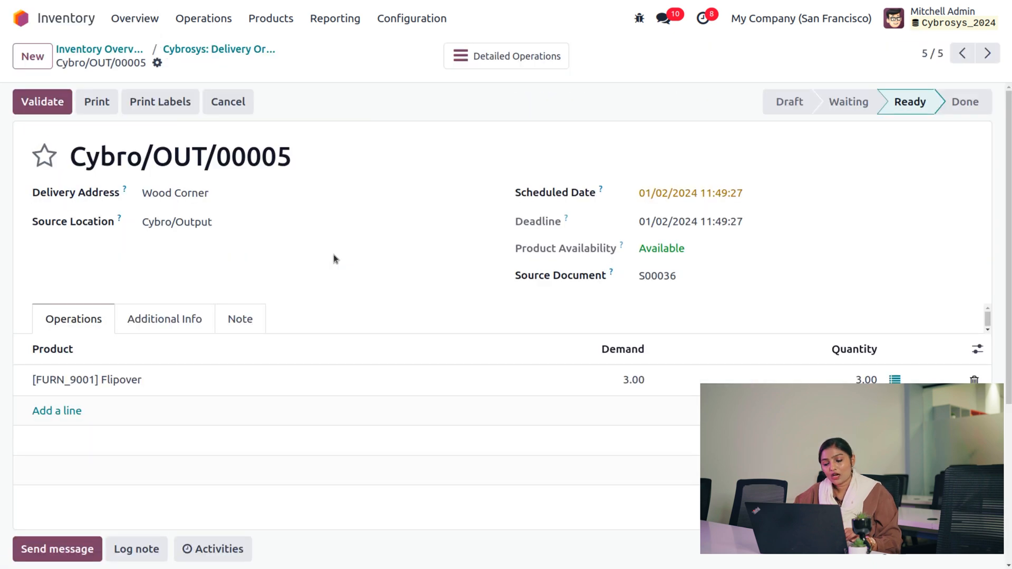
pyautogui.click(61, 107)
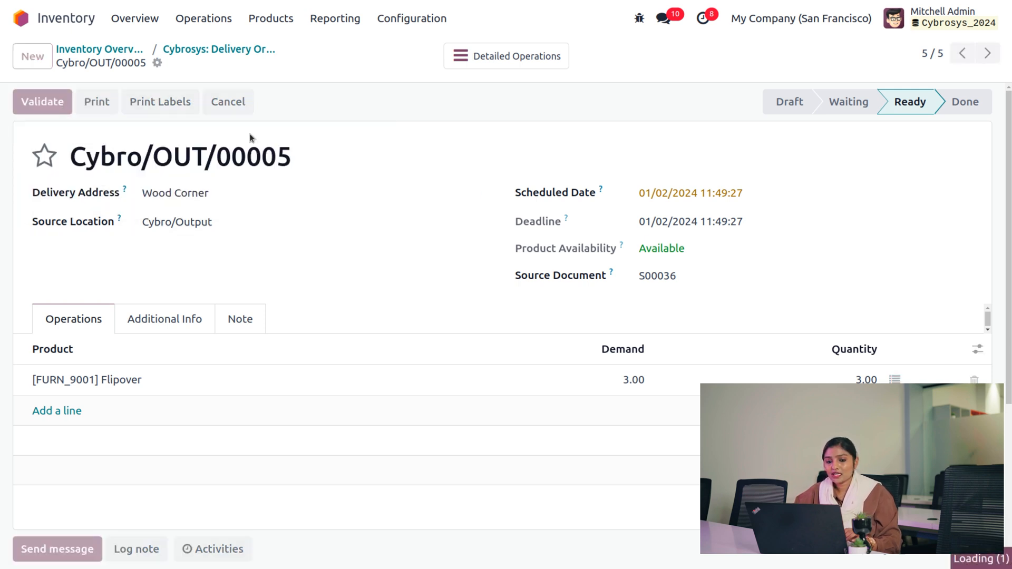